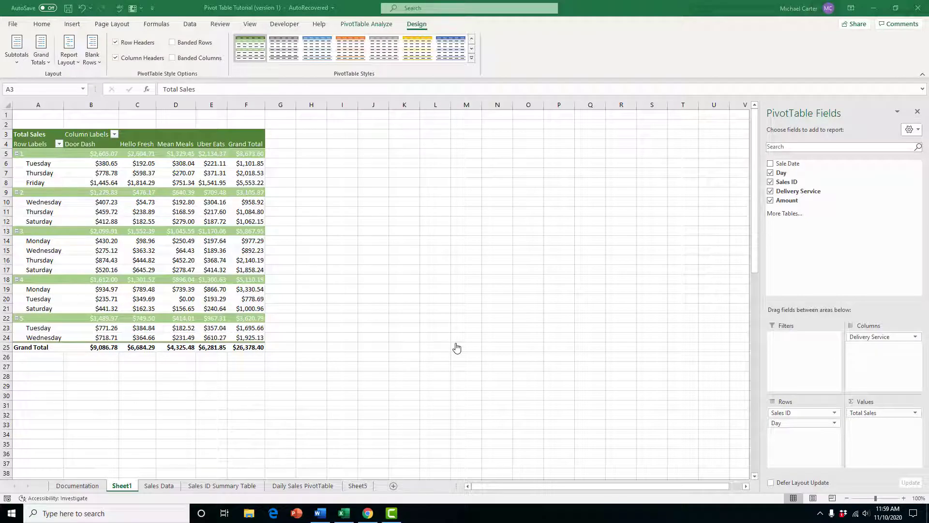
Move Sales ID from Rows into the report filter and open its filter choices.
drag(785, 413, 799, 339)
click(107, 114)
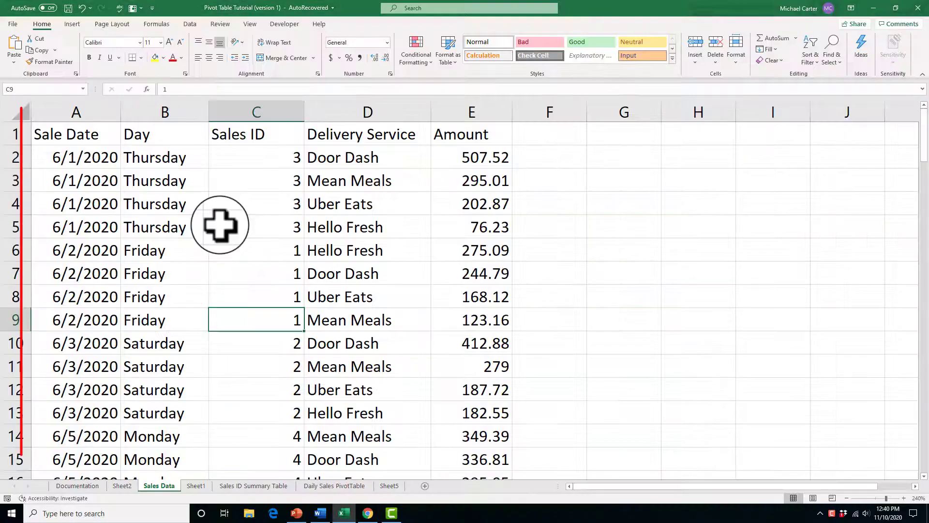
Start a new PivotTable from the Sales Data range A1:E102 via the Insert ribbon.
click(70, 24)
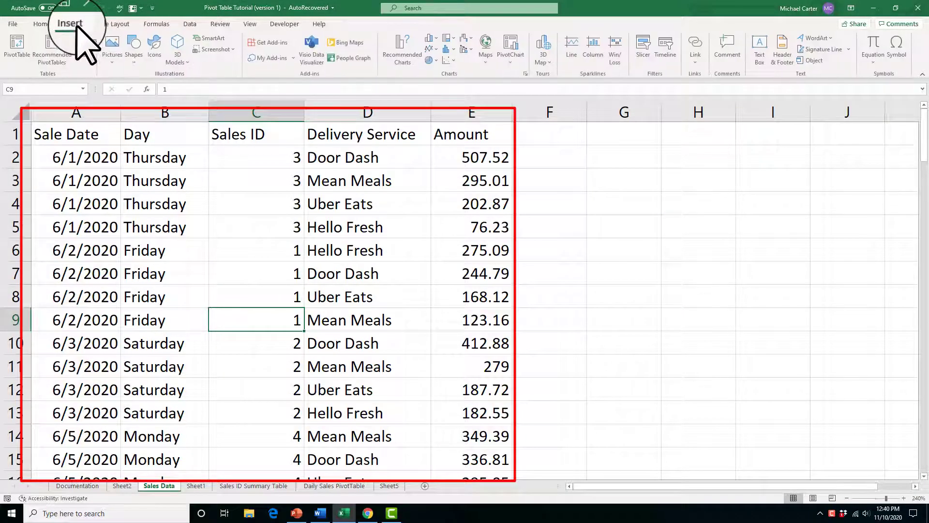
click(19, 49)
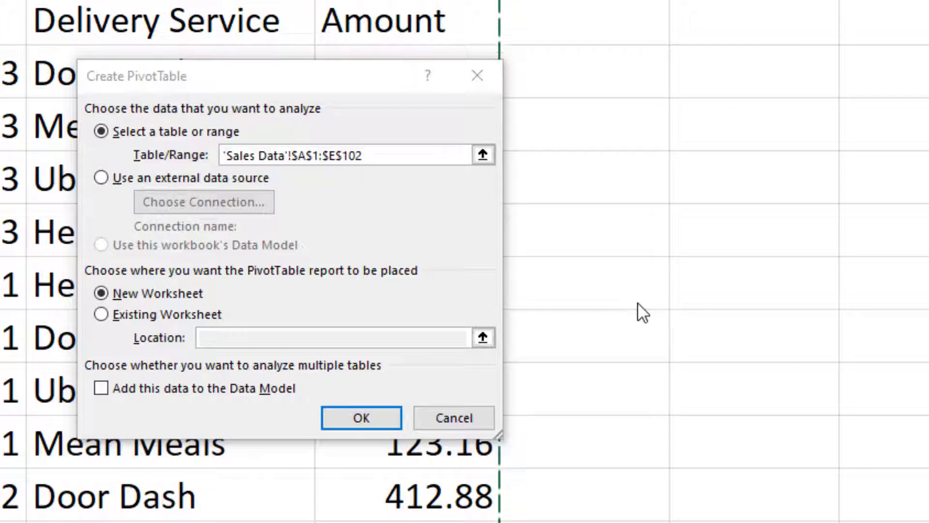
Confirm creating the empty PivotTable on a new worksheet.
click(363, 419)
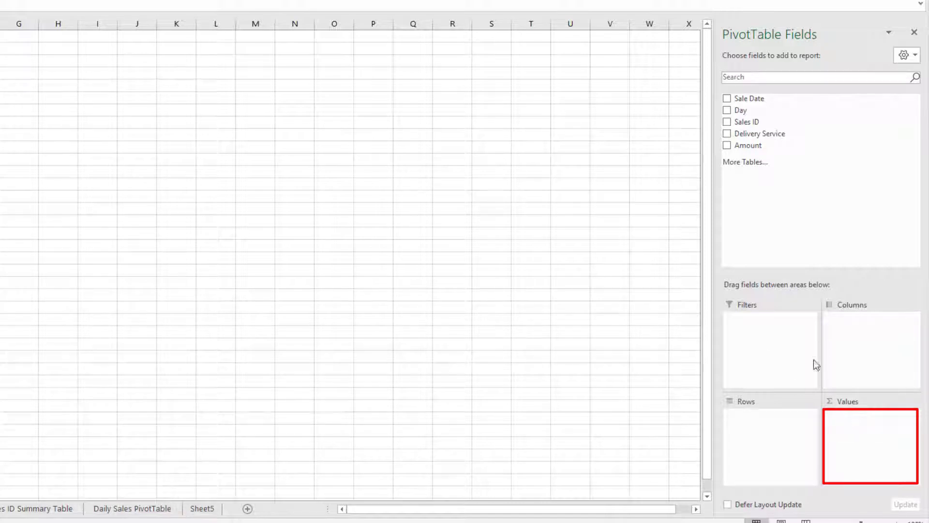
Sum Amount per Sales ID, moving Sales ID out of Values and into Rows.
click(727, 146)
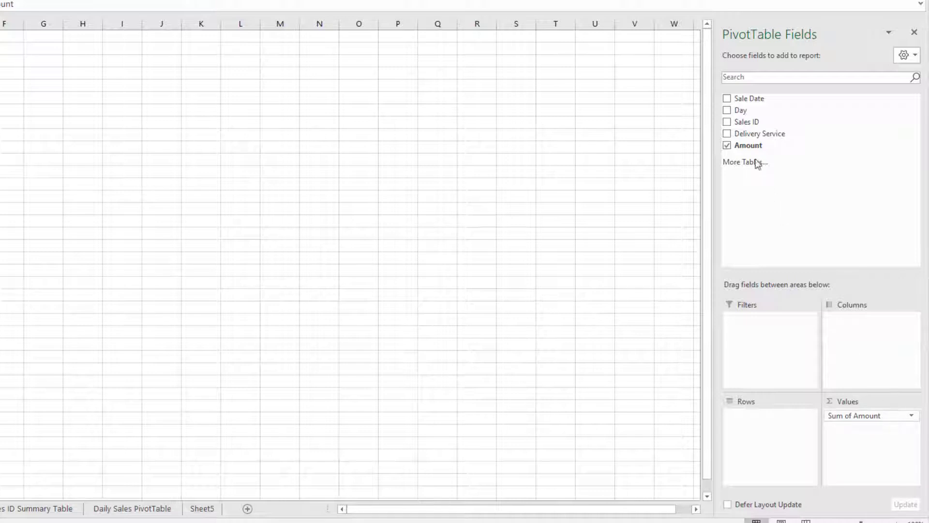
click(727, 123)
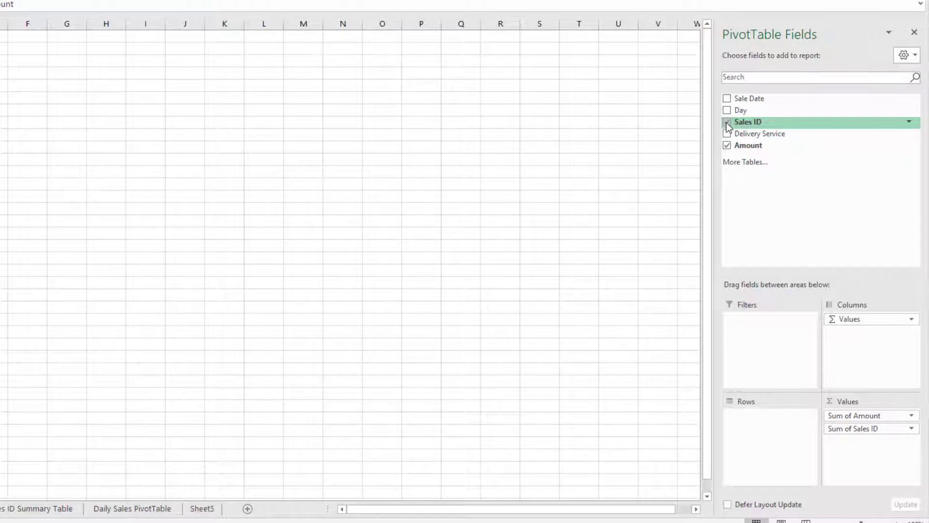
click(727, 123)
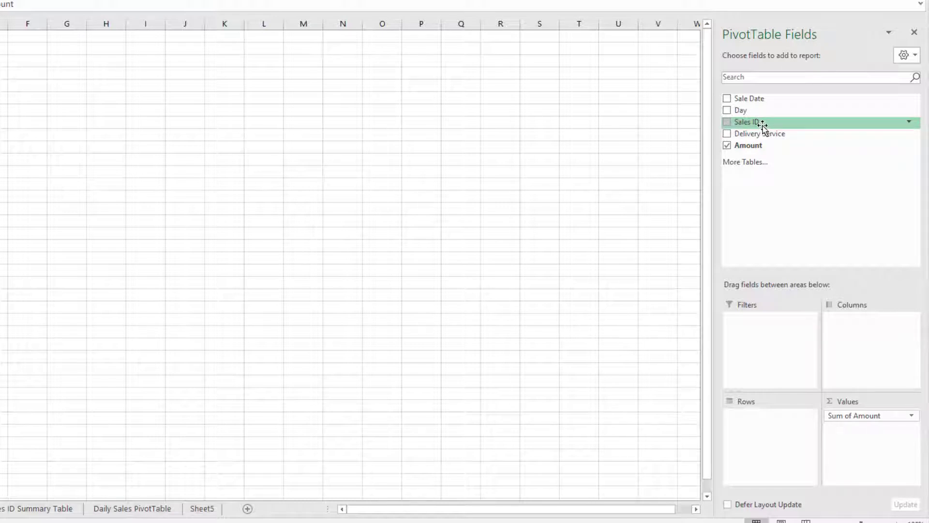
drag(757, 124, 759, 421)
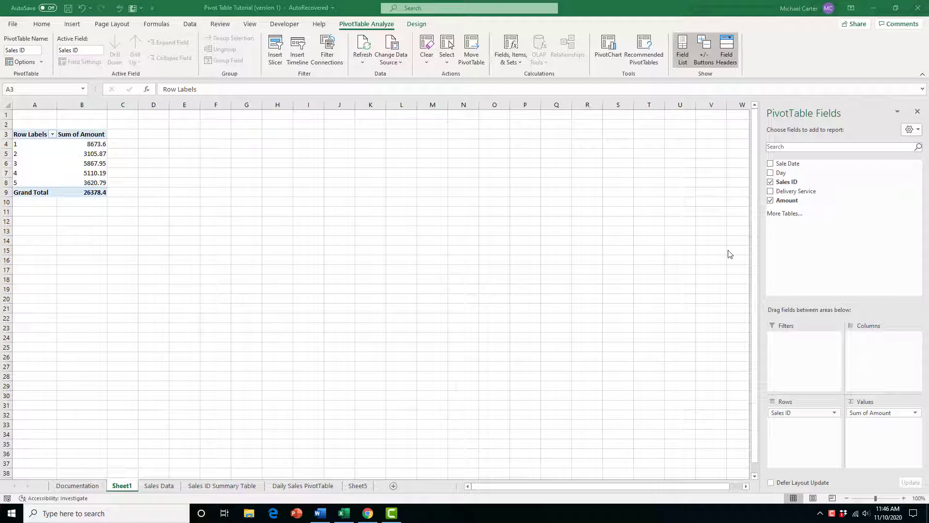
Nest Day, then Delivery Service, under each Sales ID in the row labels.
click(770, 173)
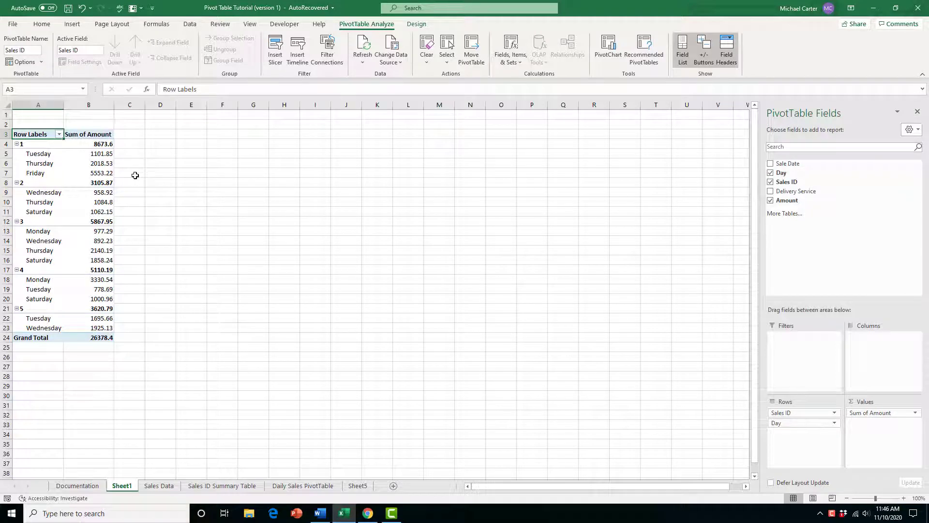
click(772, 192)
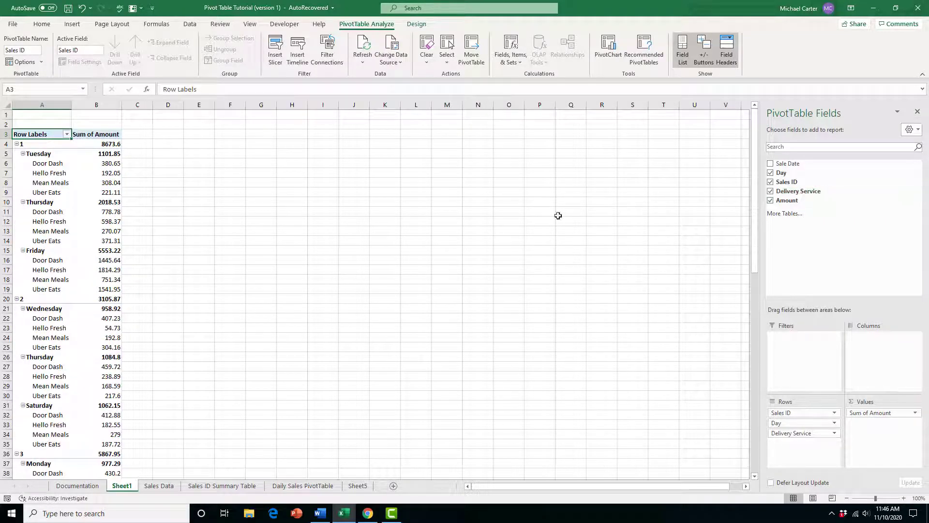
scroll(149, 227, down, 1)
scroll(149, 226, up, 1)
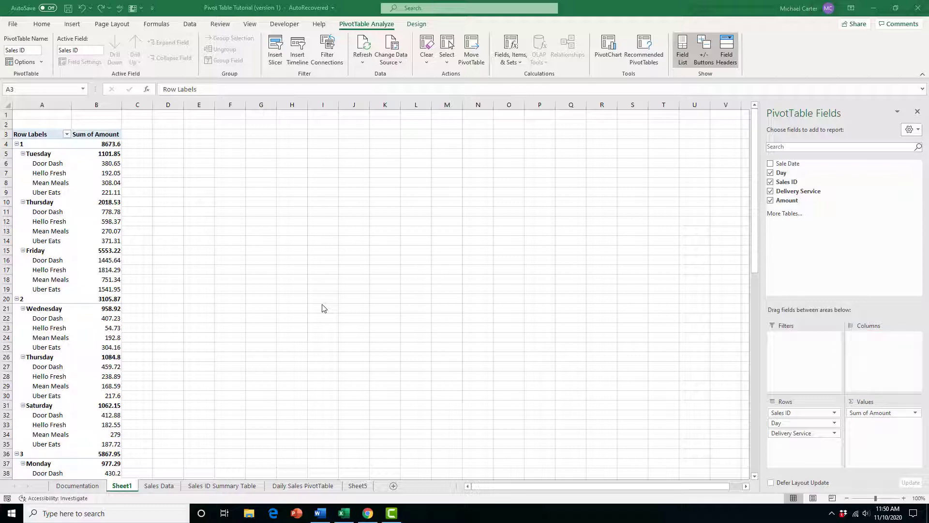
Move Delivery Service into Columns so Door Dash, Hello Fresh, Mean Meals and Uber Eats run across.
scroll(265, 323, down, 7)
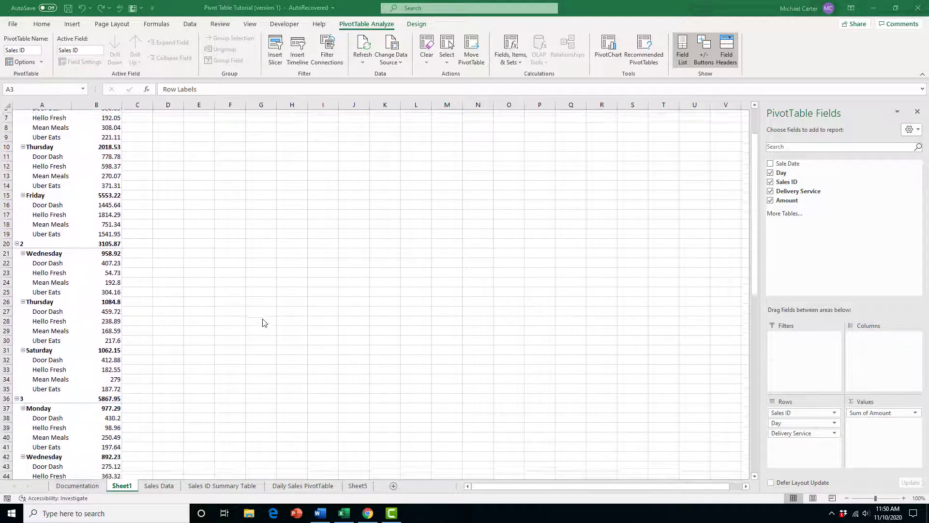
scroll(264, 323, up, 7)
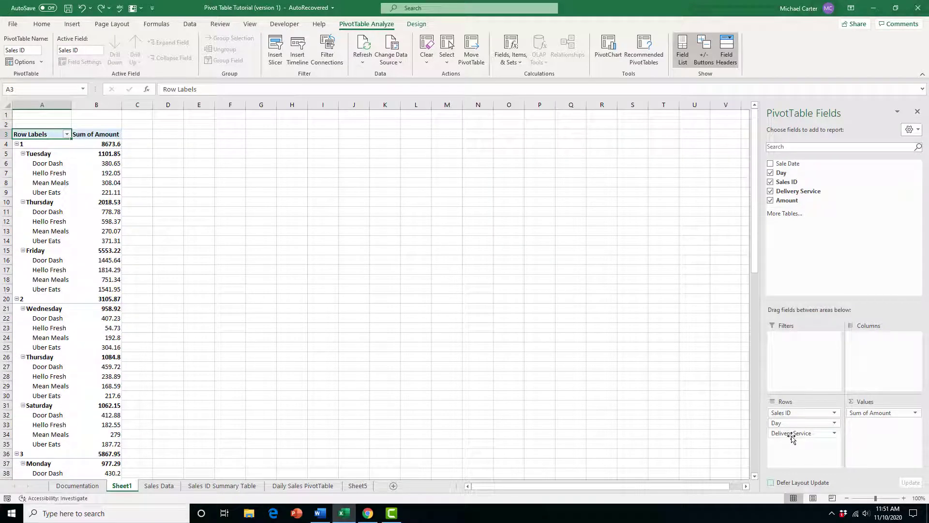
drag(792, 435, 875, 341)
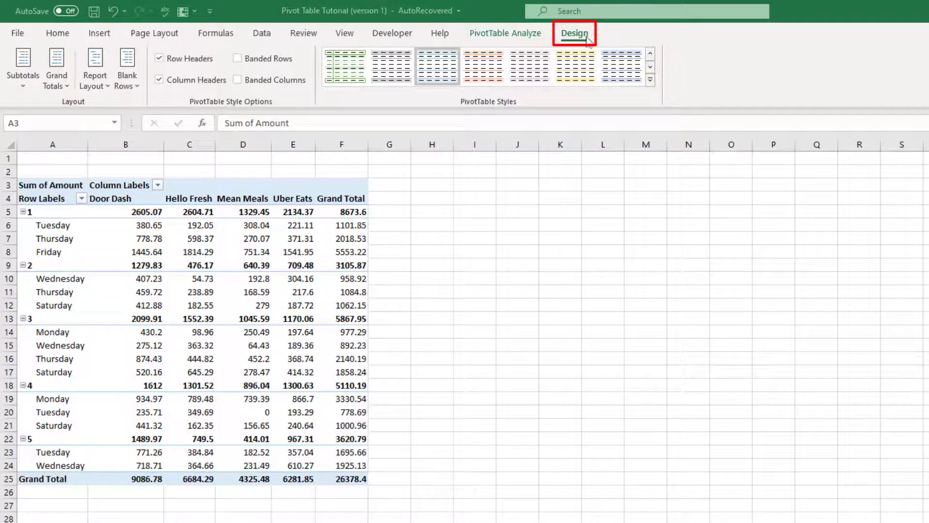
Apply Light Green Pivot Style Medium 7 to the PivotTable.
click(651, 82)
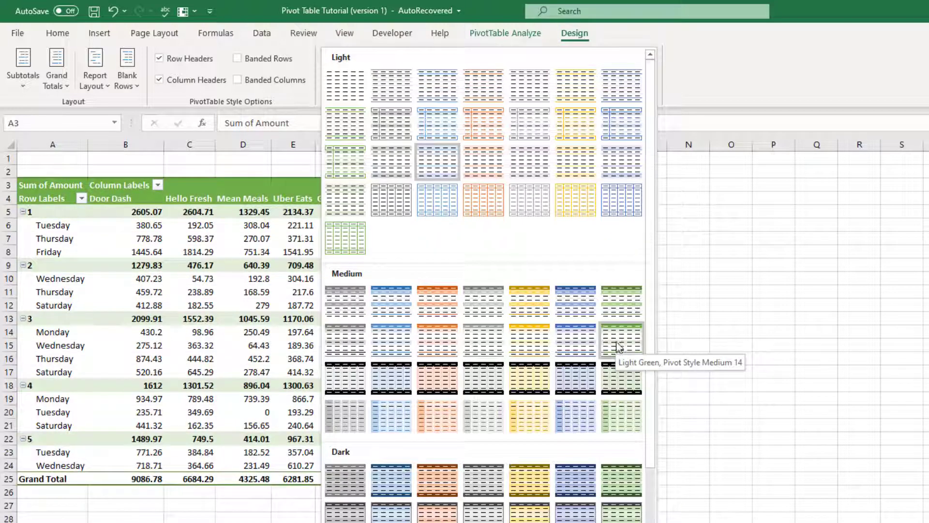
click(625, 314)
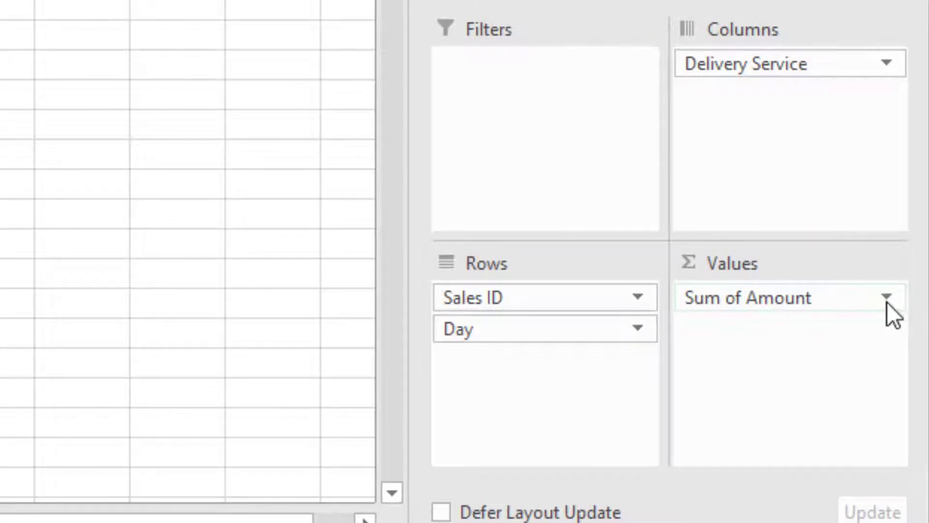
Rename the Sum of Amount value field to 'Totals' in Value Field Settings.
click(887, 298)
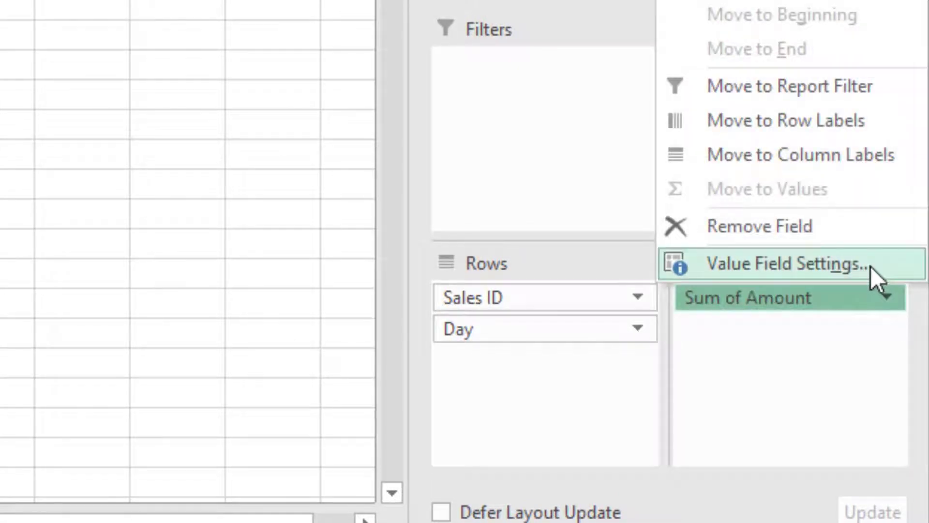
key(Escape)
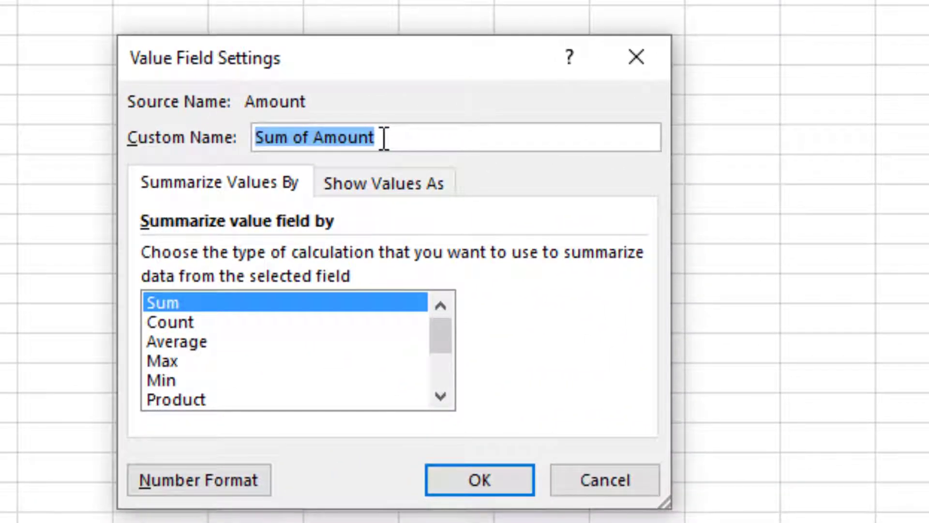
click(394, 137)
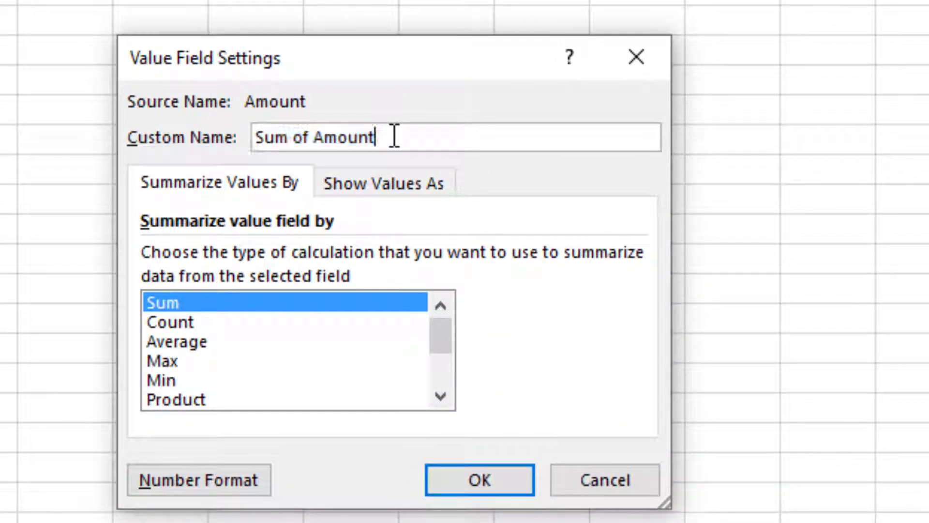
drag(394, 137, 241, 139)
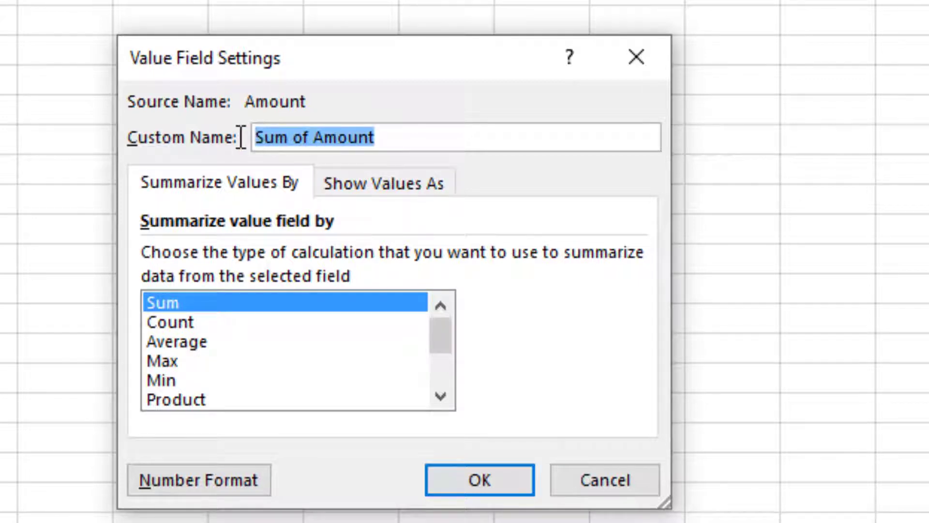
key(BackSpace)
text(Totals)
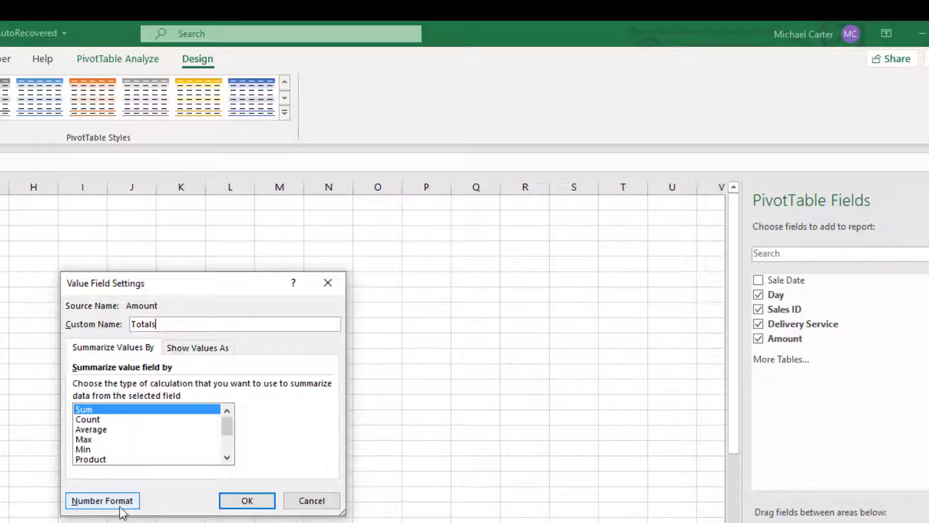
Format the value field as Currency with two decimals and confirm both dialogs.
click(105, 502)
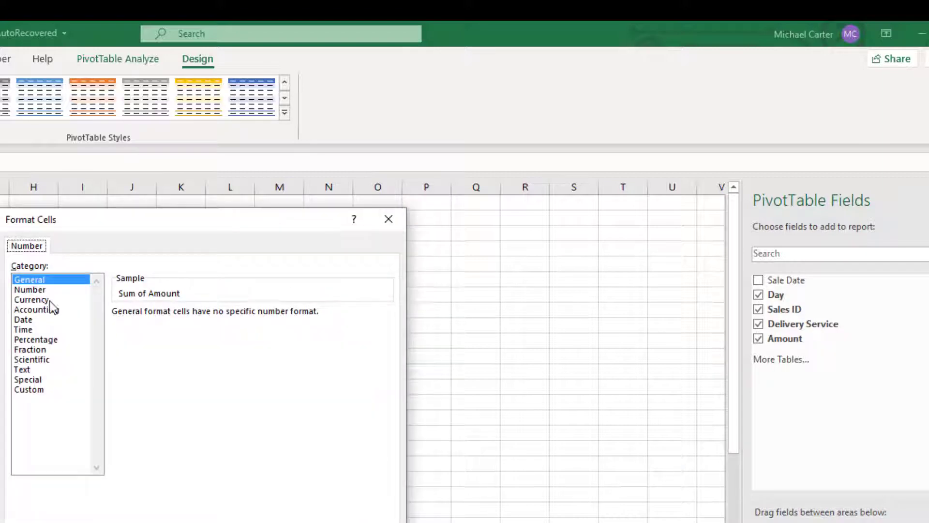
click(38, 300)
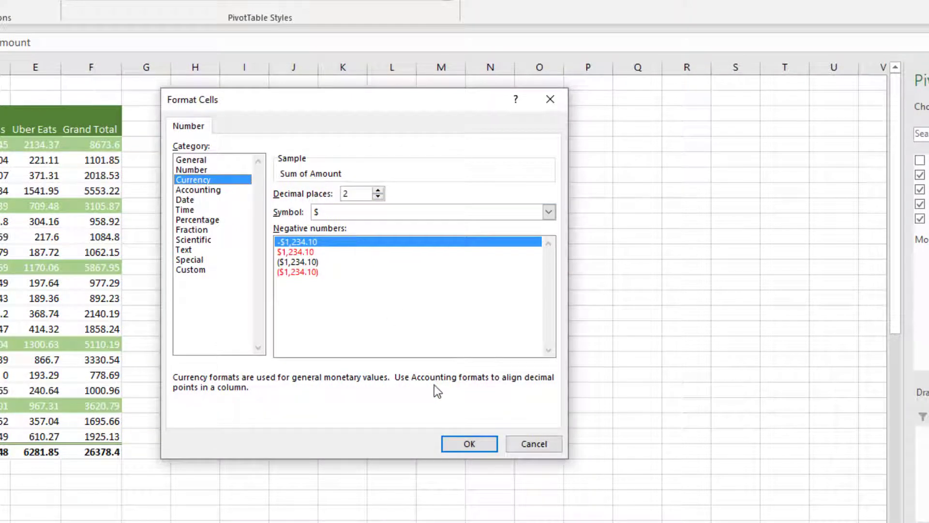
click(470, 445)
click(412, 381)
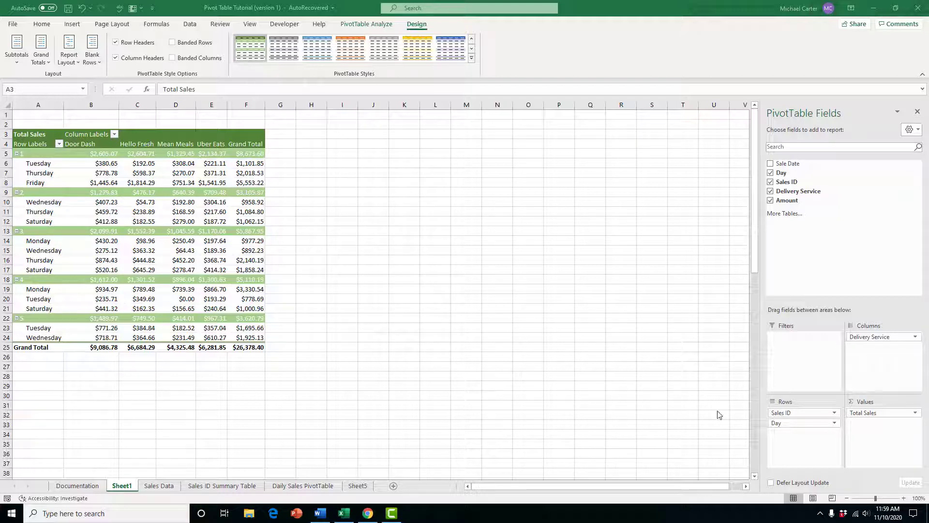
Drag Sales ID from the row fields into the report filter.
click(777, 414)
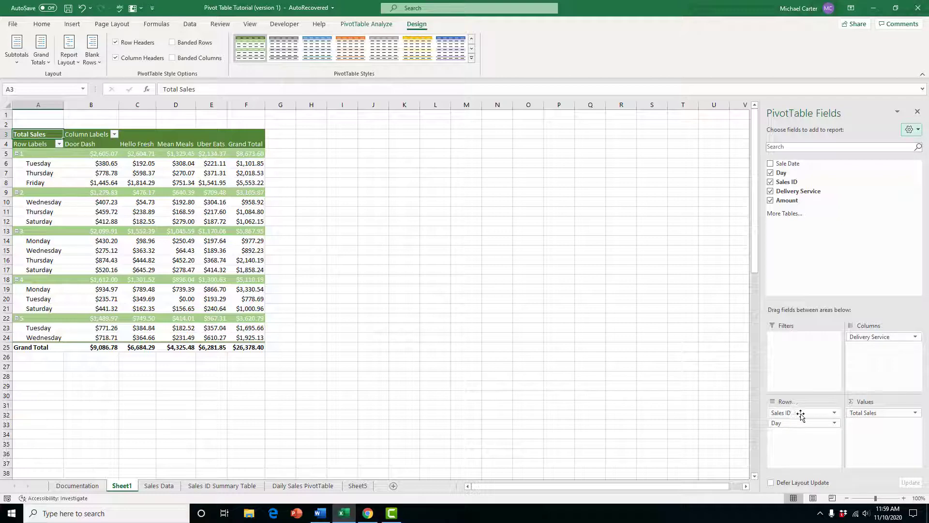
drag(799, 415, 797, 340)
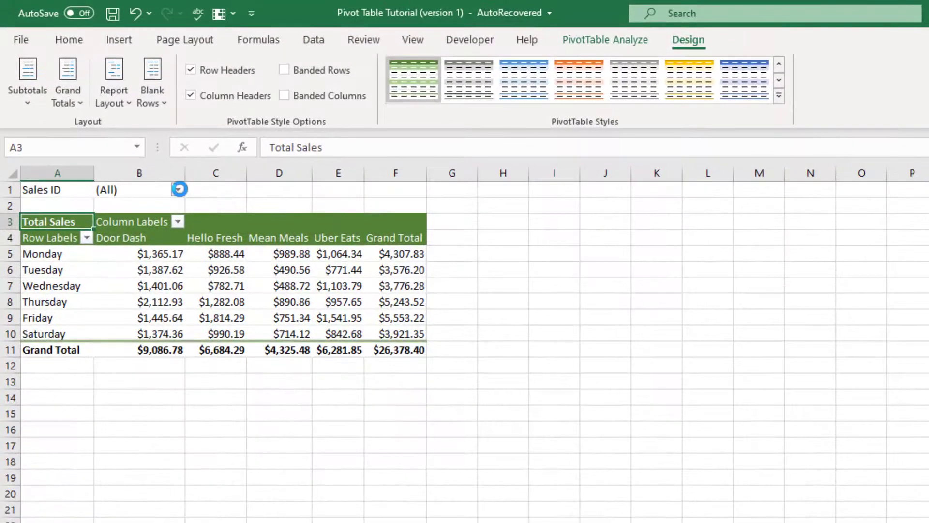
Open the Sales ID filter list in B1, then close it with (All) still selected.
click(120, 128)
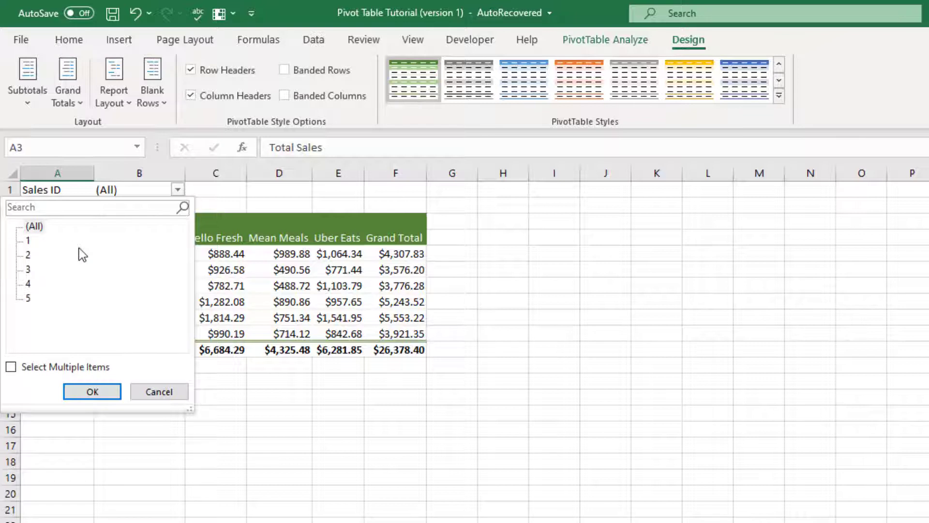
click(178, 189)
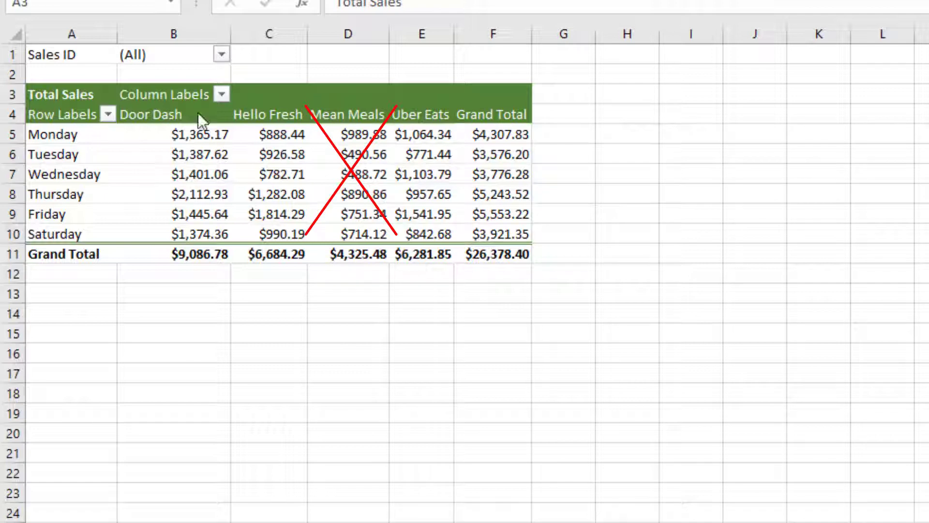
Open the Delivery Service column-label filter choices.
click(222, 95)
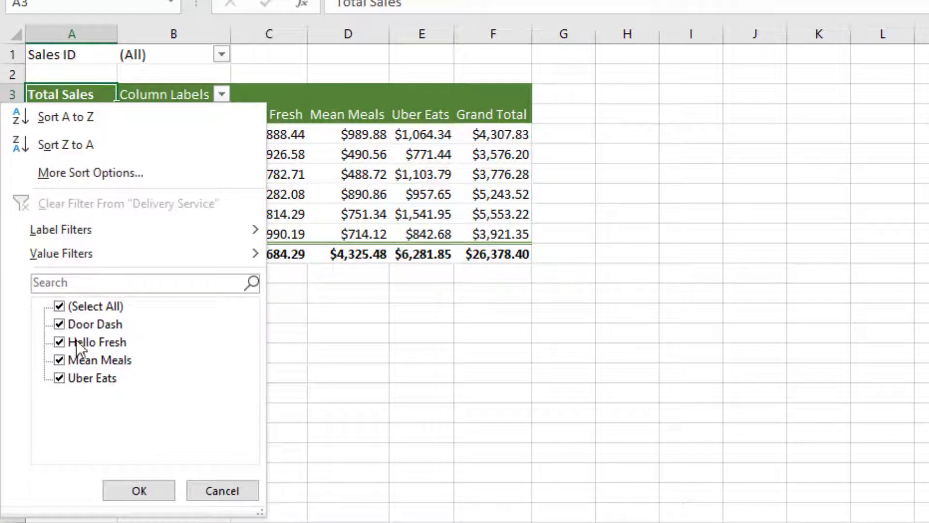
Uncheck Mean Meals, leaving Door Dash, Hello Fresh and Uber Eats at a $22,052.92 total.
click(59, 360)
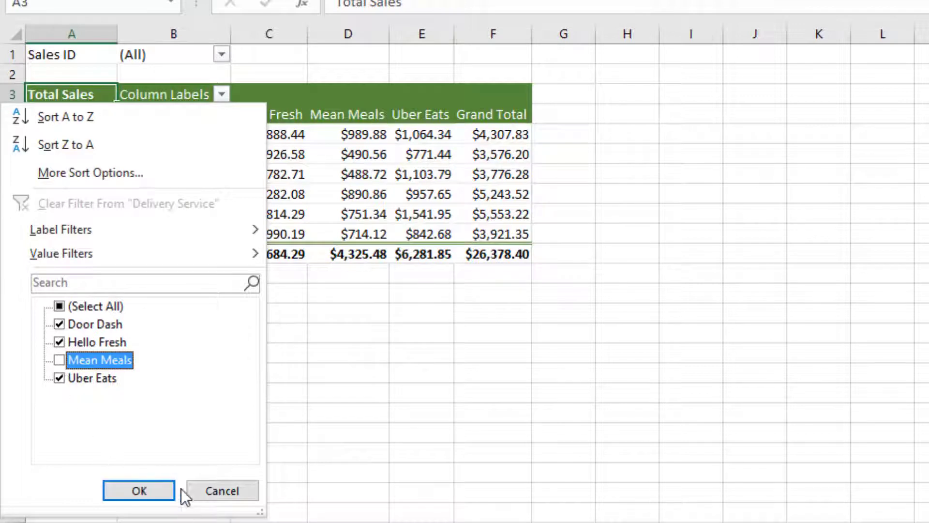
click(158, 487)
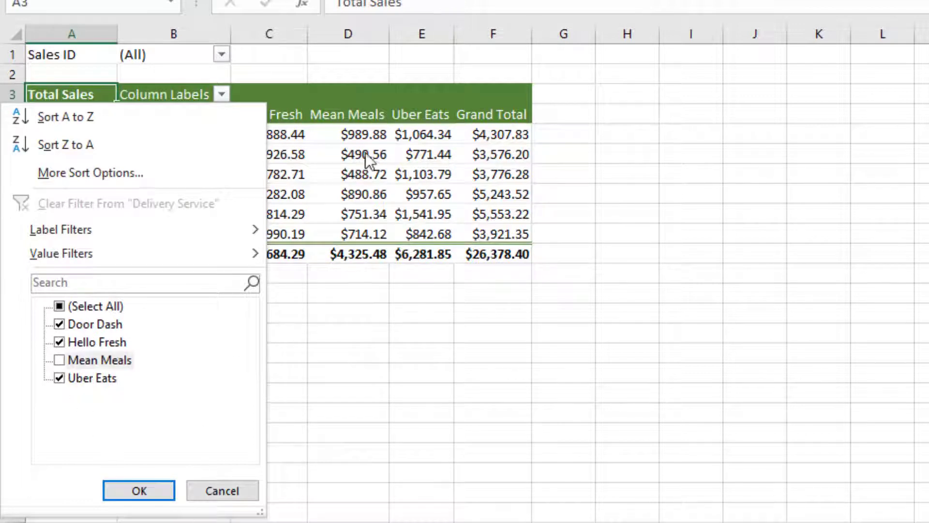
click(145, 492)
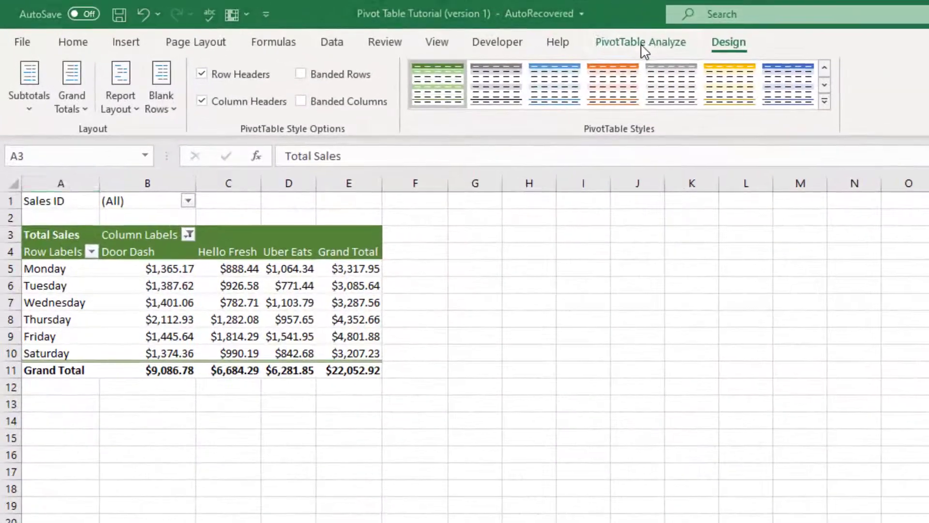
Insert a Sales ID slicer, resize it to row 22, and place it in columns F–H.
click(368, 27)
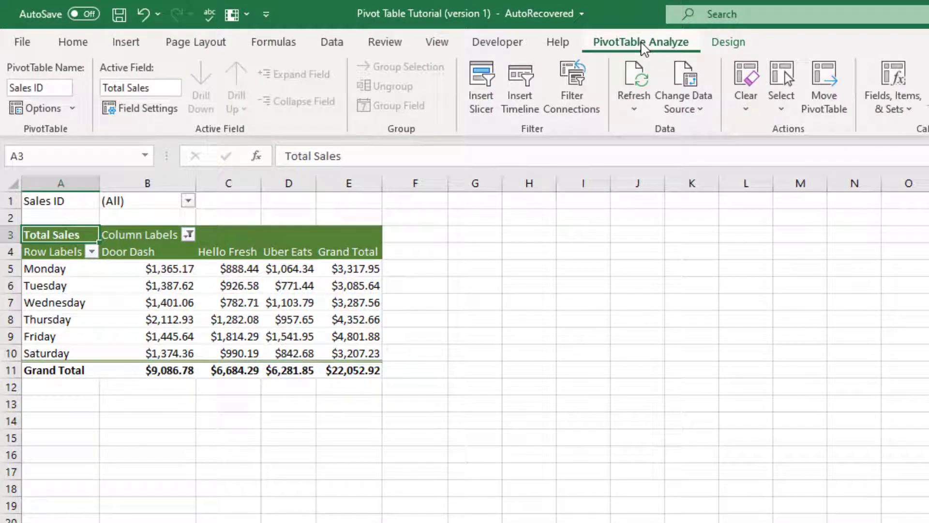
click(489, 113)
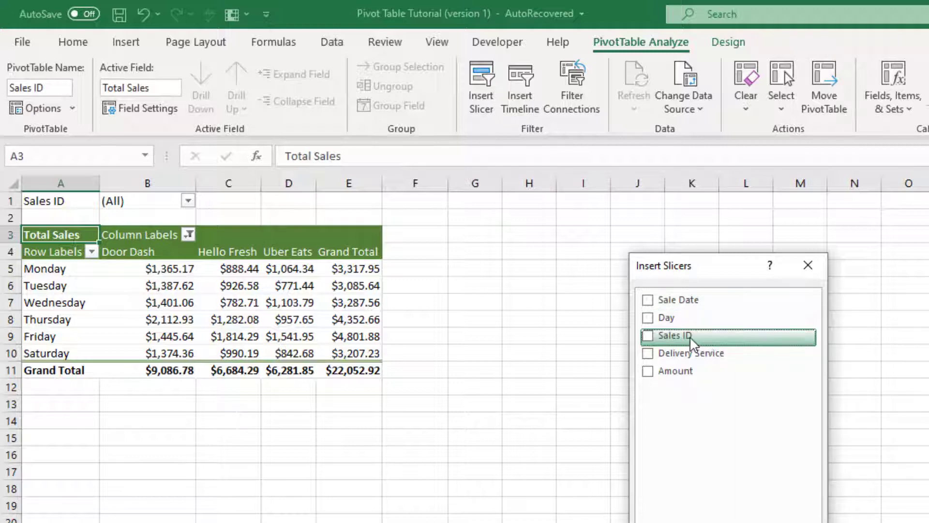
click(649, 334)
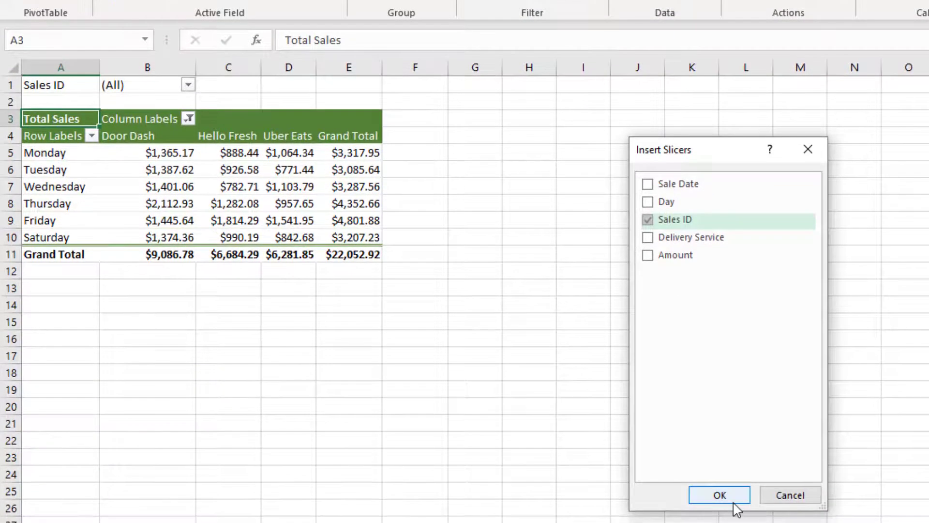
click(719, 495)
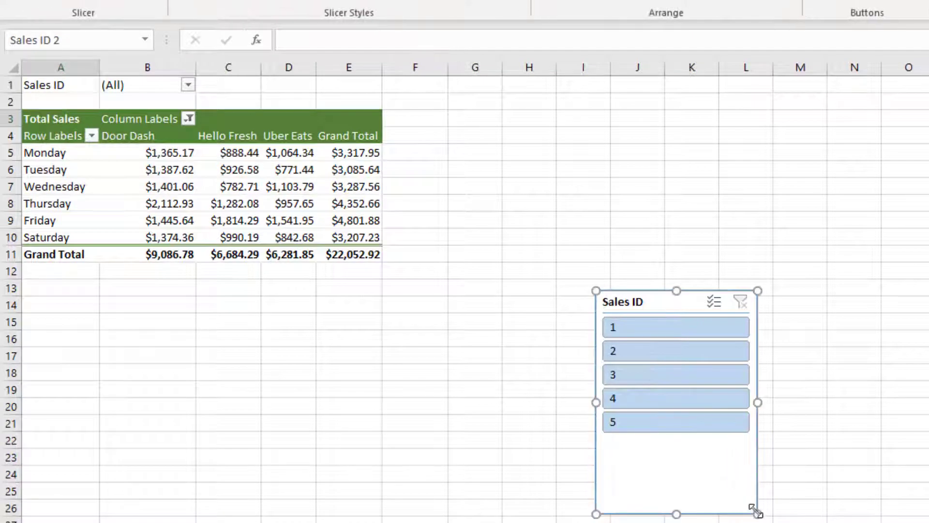
drag(757, 513, 754, 445)
drag(673, 299, 476, 117)
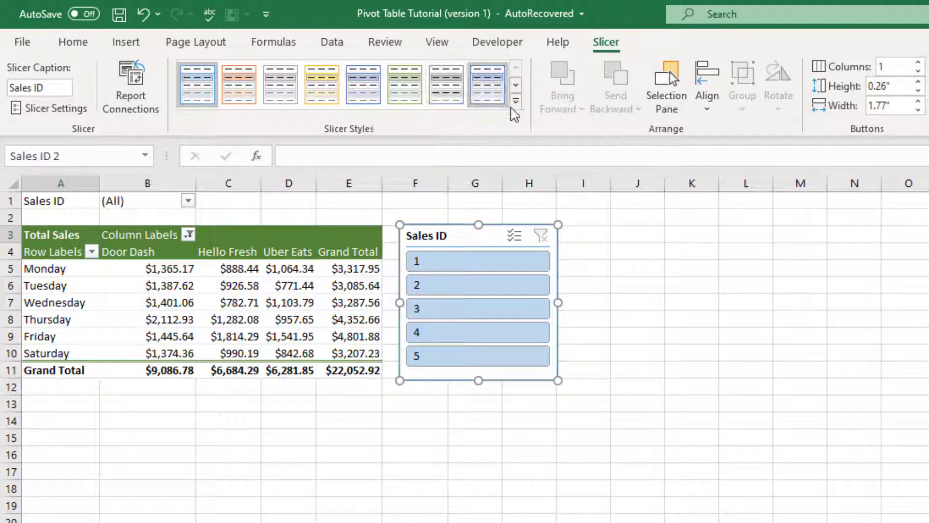
click(516, 100)
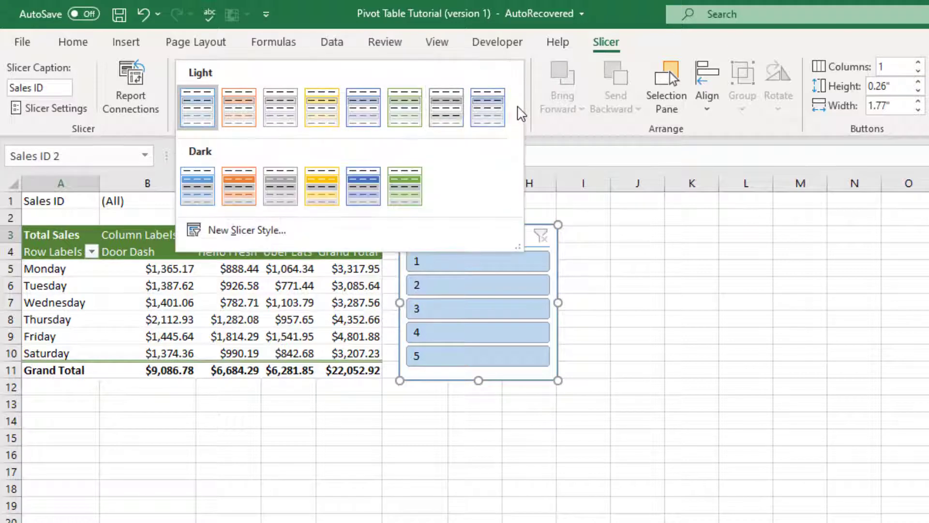
Apply the green Dark slicer style and narrow the slicer to about 1.09 inches.
click(414, 190)
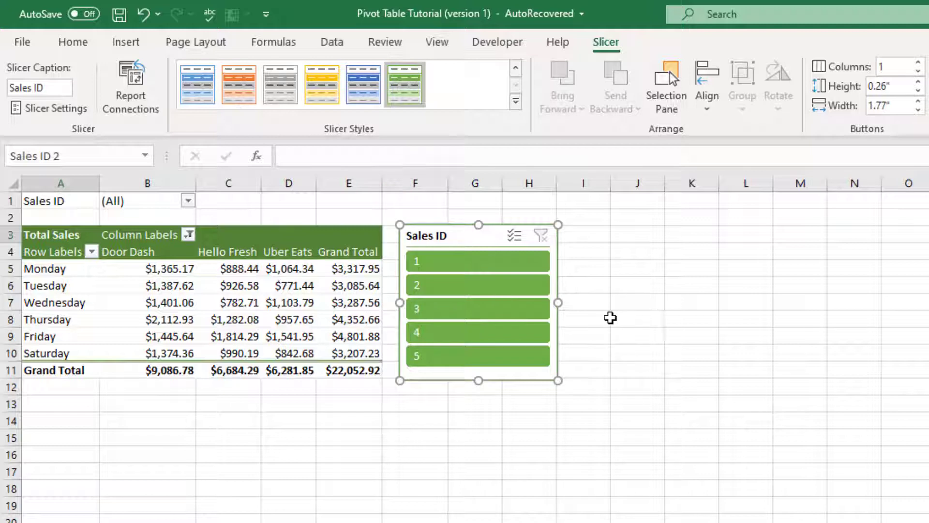
click(591, 307)
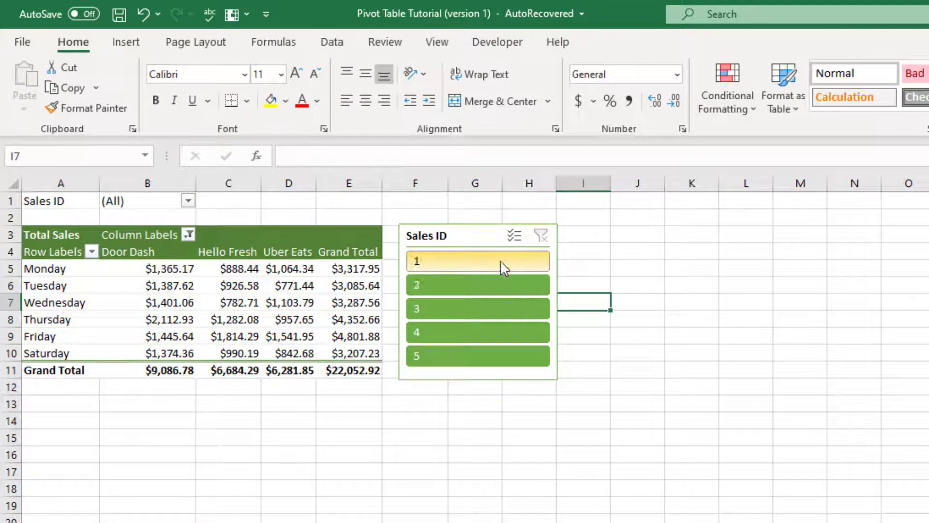
click(556, 379)
drag(557, 377, 504, 377)
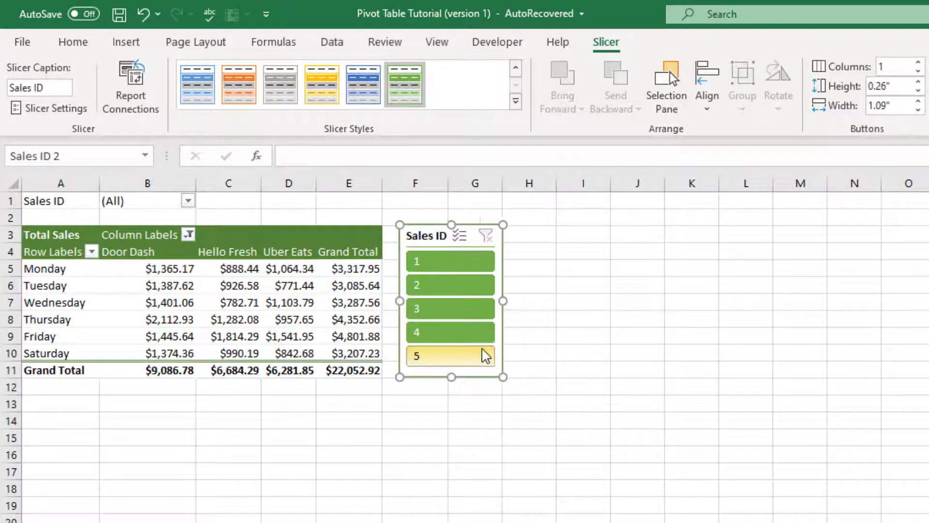
Select Sales ID 2 in the slicer, then Ctrl-add items 3 and 4.
click(465, 291)
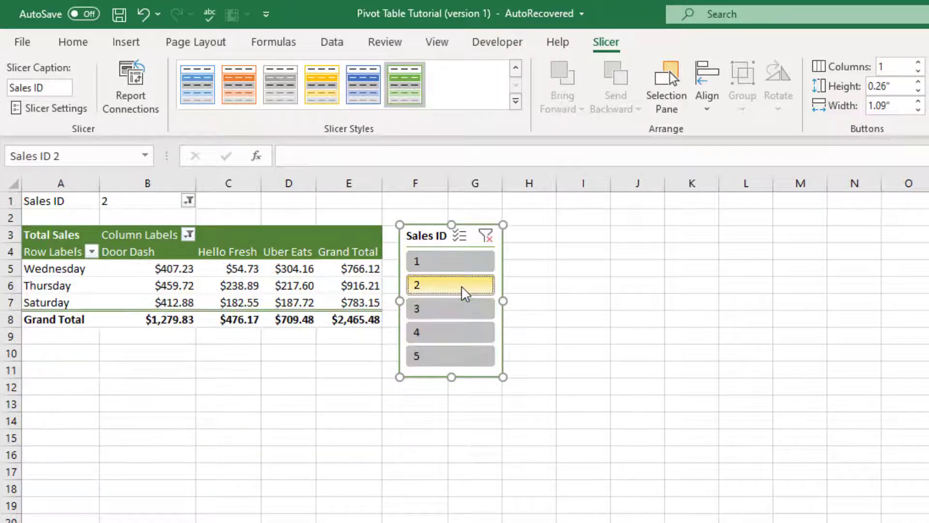
click(469, 318)
ctrl+click(469, 318)
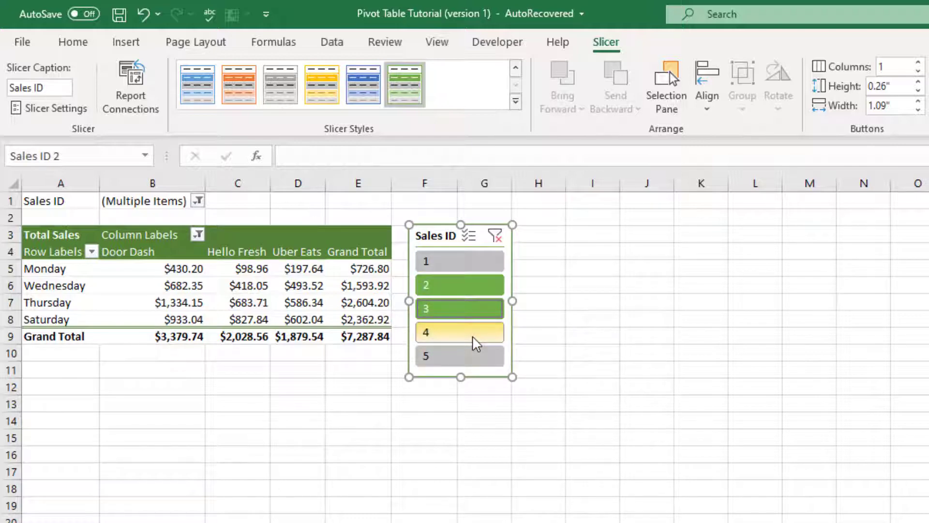
ctrl+click(488, 334)
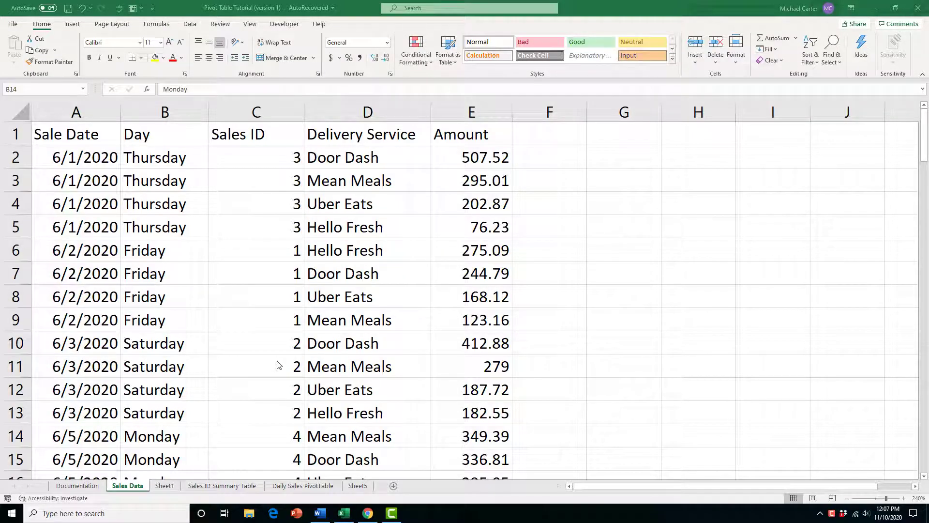
Leave cell B14 unchanged, select data cell C9, and show the Insert ribbon.
key(F2)
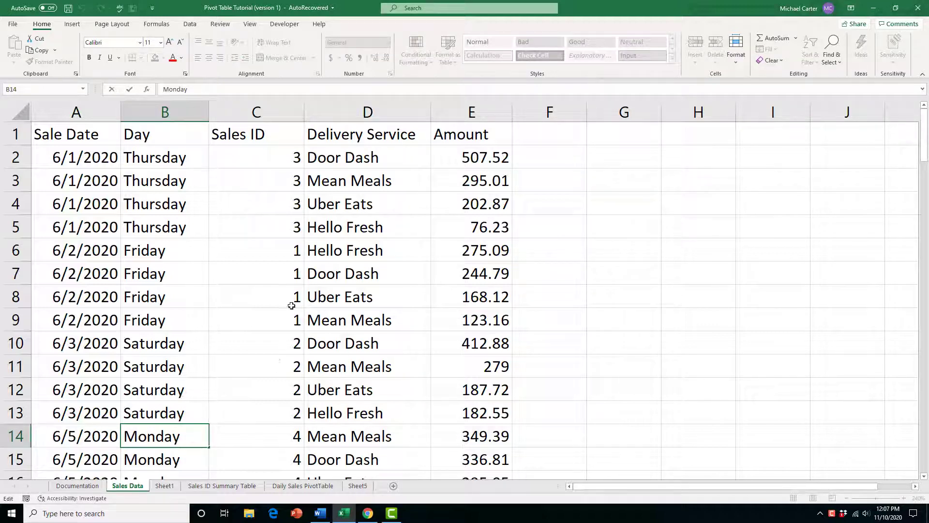
click(264, 324)
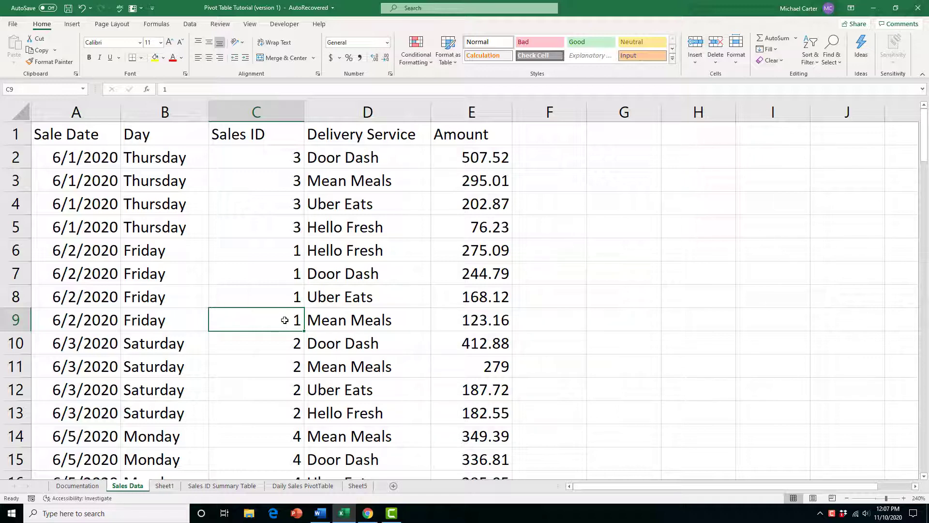
click(73, 24)
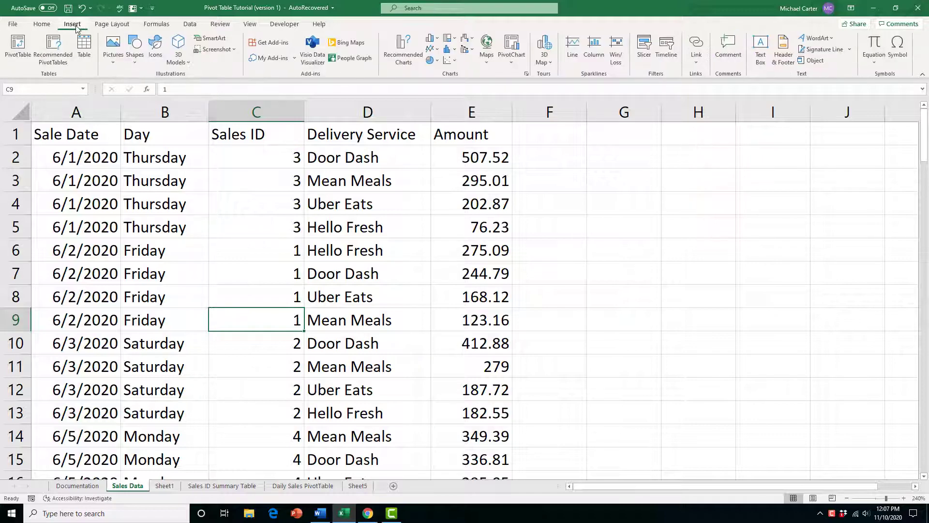
Insert the recommended 'Sum of Amount by Day (+) and Delivery Service' PivotTable on a new sheet.
click(58, 59)
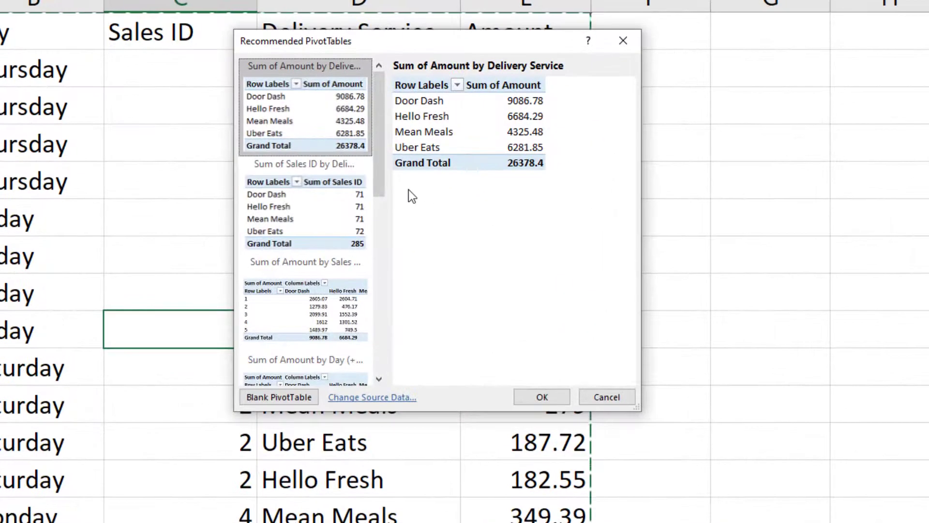
drag(383, 186, 385, 270)
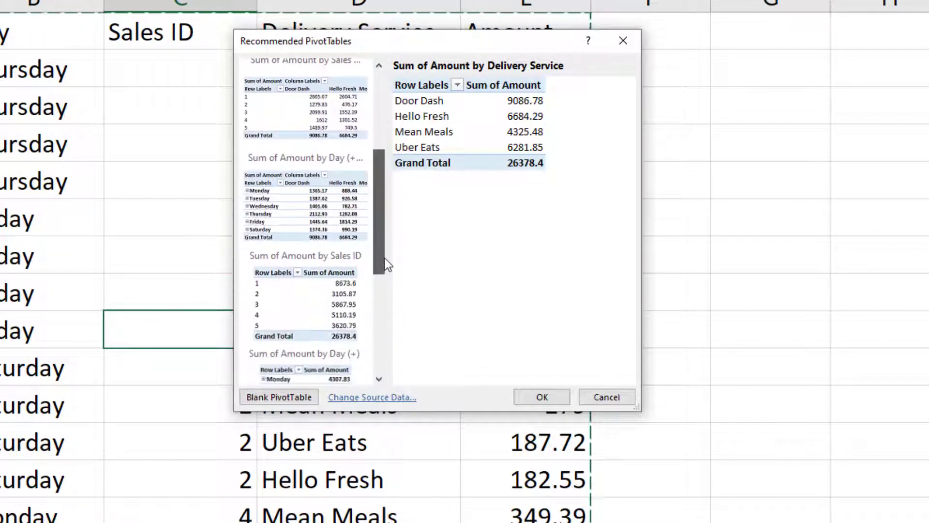
mouse_move(382, 236)
mouse_down()
mouse_move(382, 275)
mouse_move(379, 253)
mouse_up()
click(312, 165)
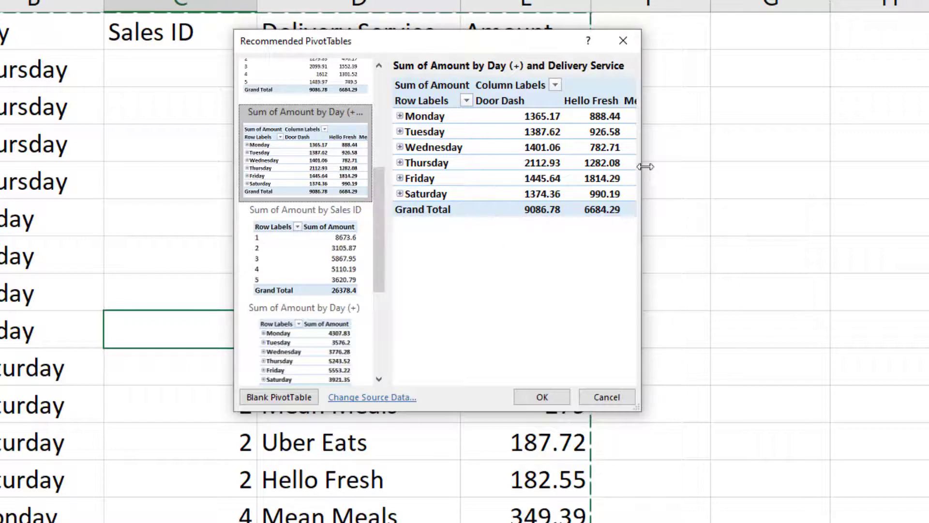
drag(657, 166, 899, 170)
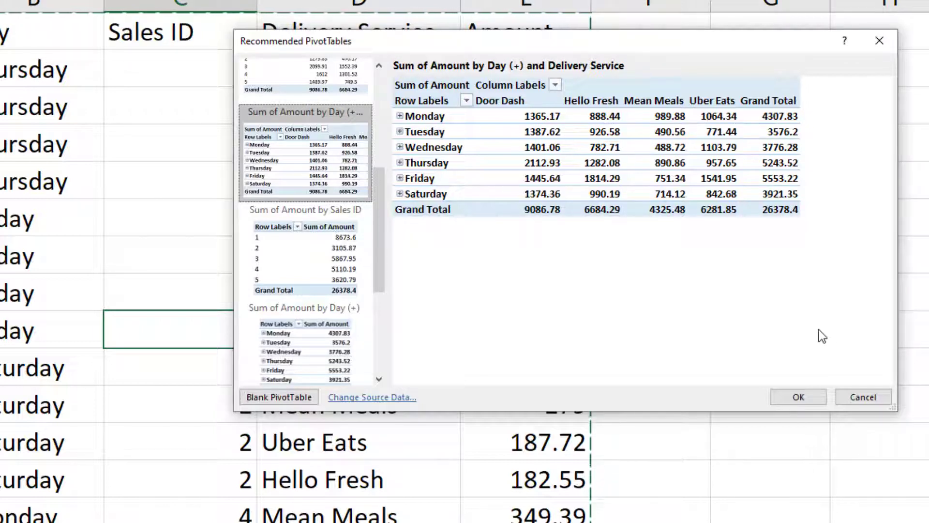
click(812, 397)
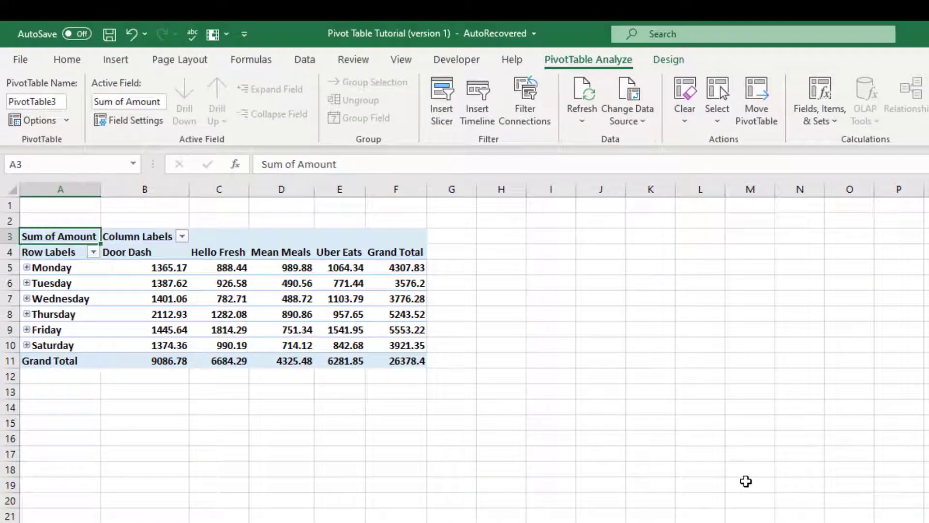
Apply the green style from the PivotTable Styles gallery to the new Sum of Amount table.
click(213, 297)
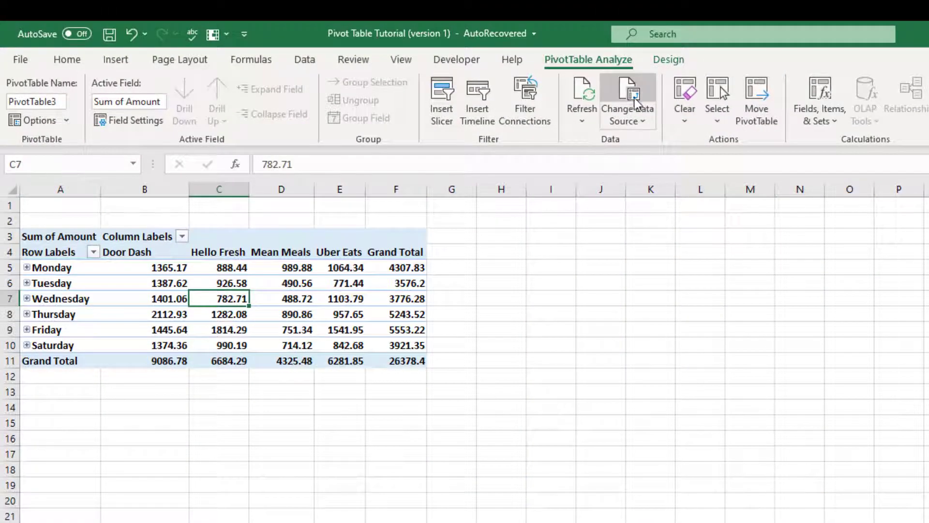
click(670, 60)
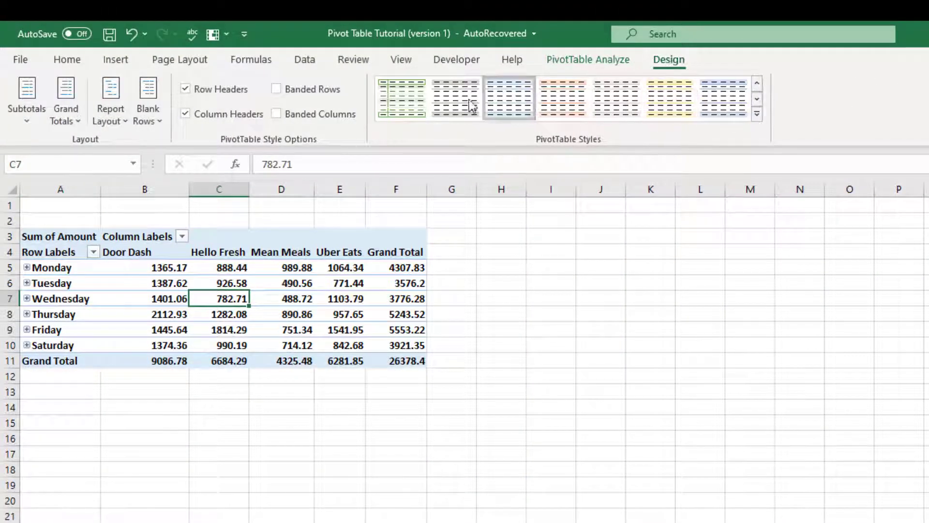
click(757, 114)
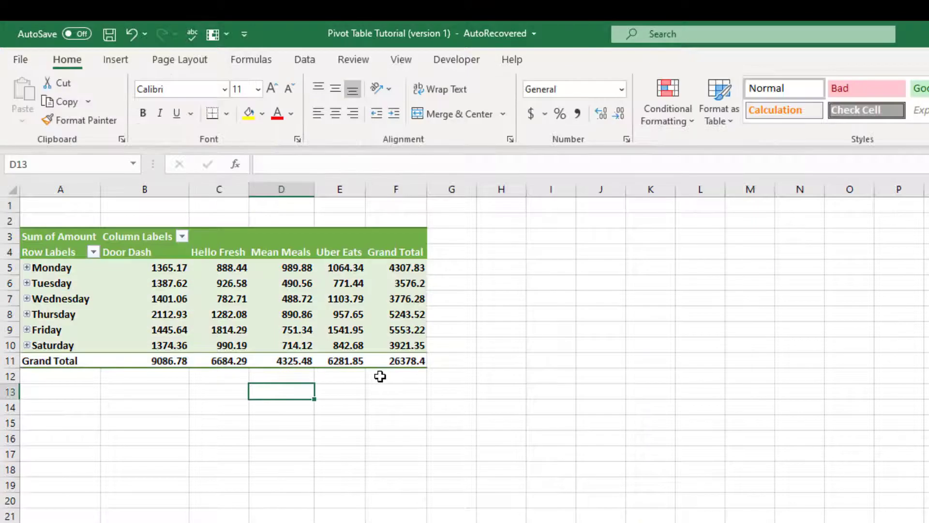
click(329, 356)
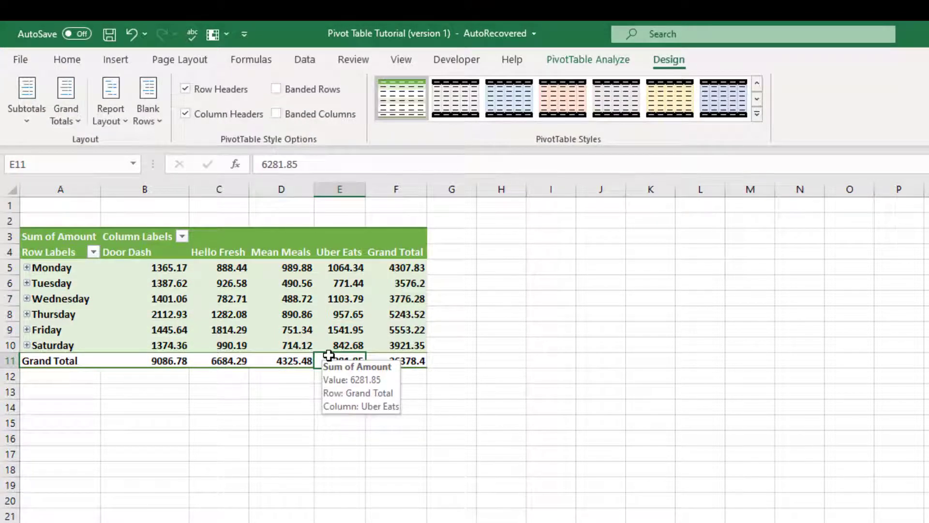